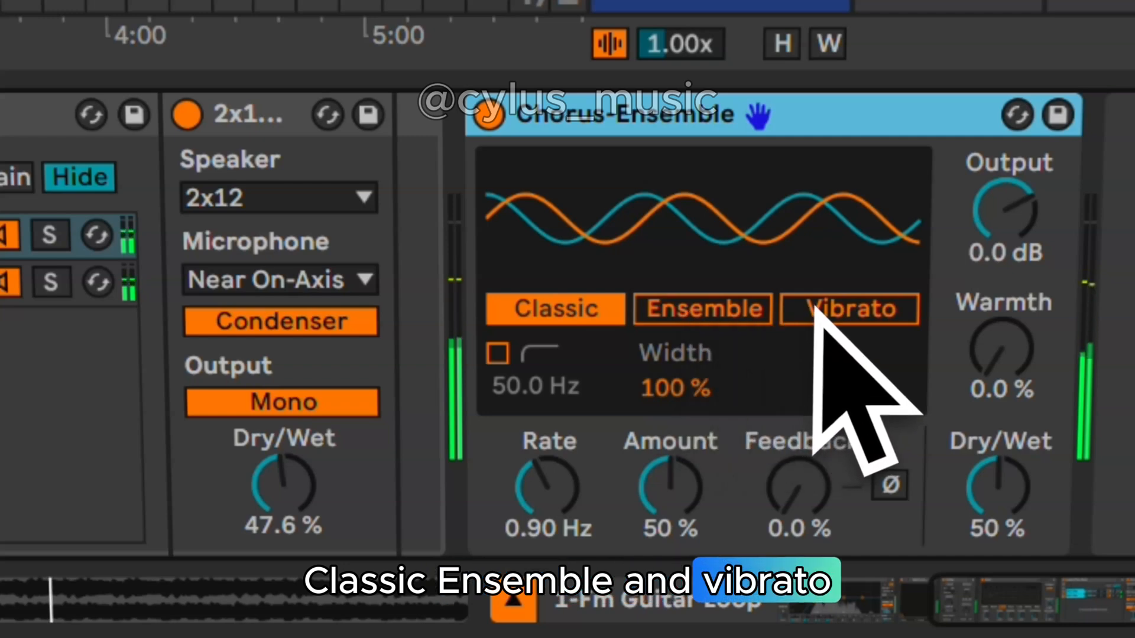
Step: Try Chorus-Ensemble's Ensemble and Vibrato modes and return it to Classic mode
{"action": "left_click", "coordinate": [765, 316]}
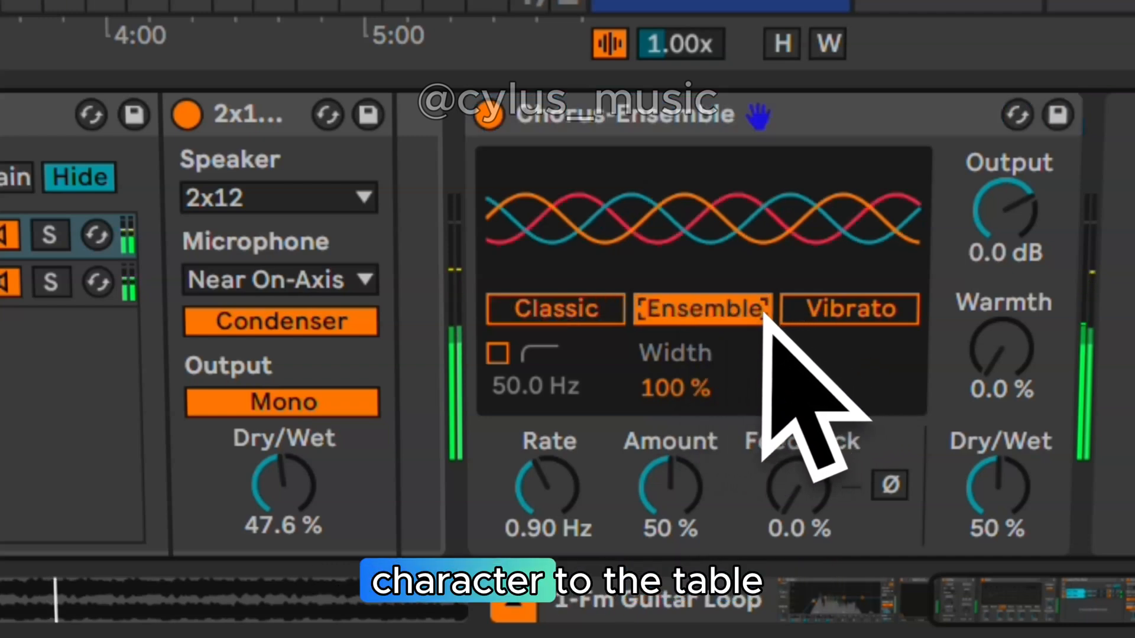
{"action": "left_click", "coordinate": [816, 313]}
{"action": "left_click", "coordinate": [579, 310]}
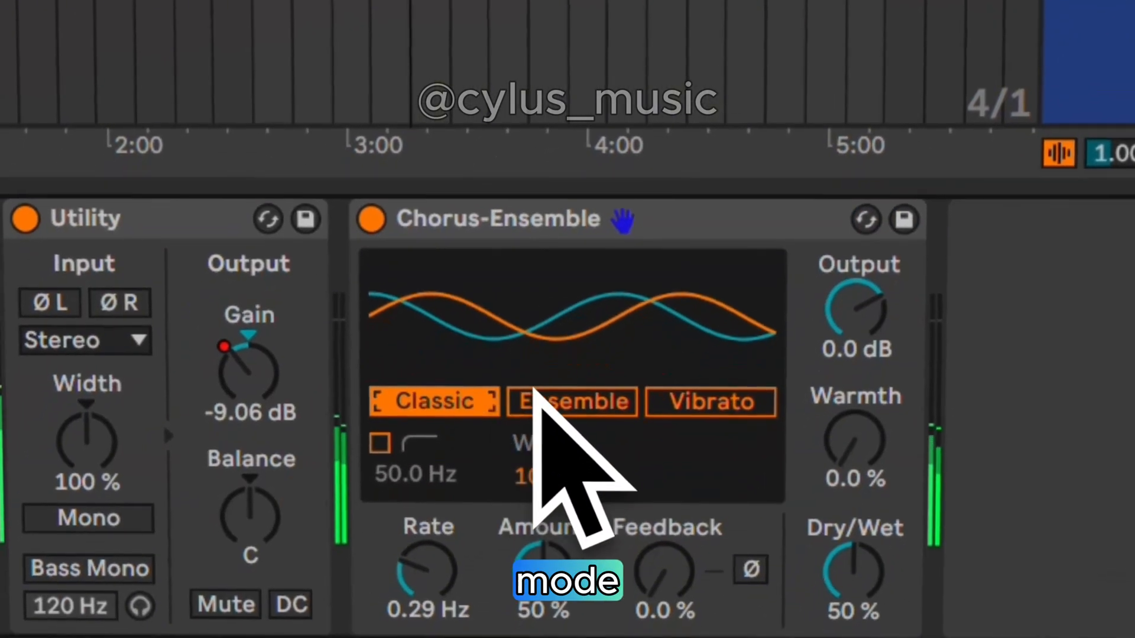
Step: Switch Chorus-Ensemble to Ensemble mode with a 0.43 Hz rate and compare the sound with the device bypassed
{"action": "left_click", "coordinate": [537, 395]}
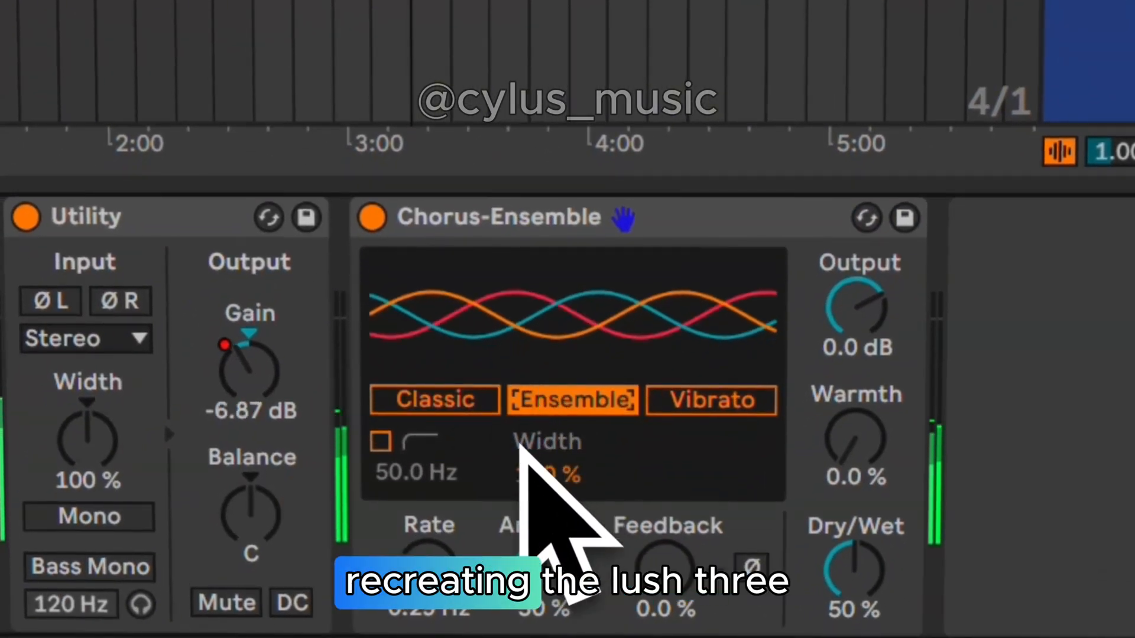
{"action": "left_click_drag", "start_coordinate": [447, 557], "coordinate": [448, 557]}
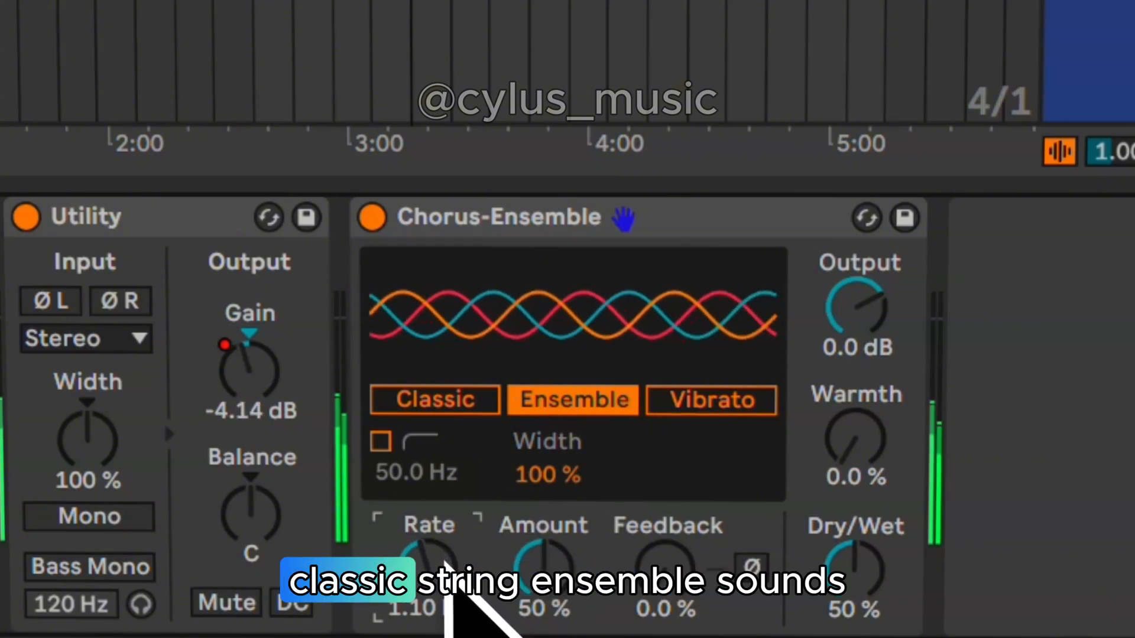
{"action": "left_click_drag", "start_coordinate": [457, 568], "coordinate": [457, 569]}
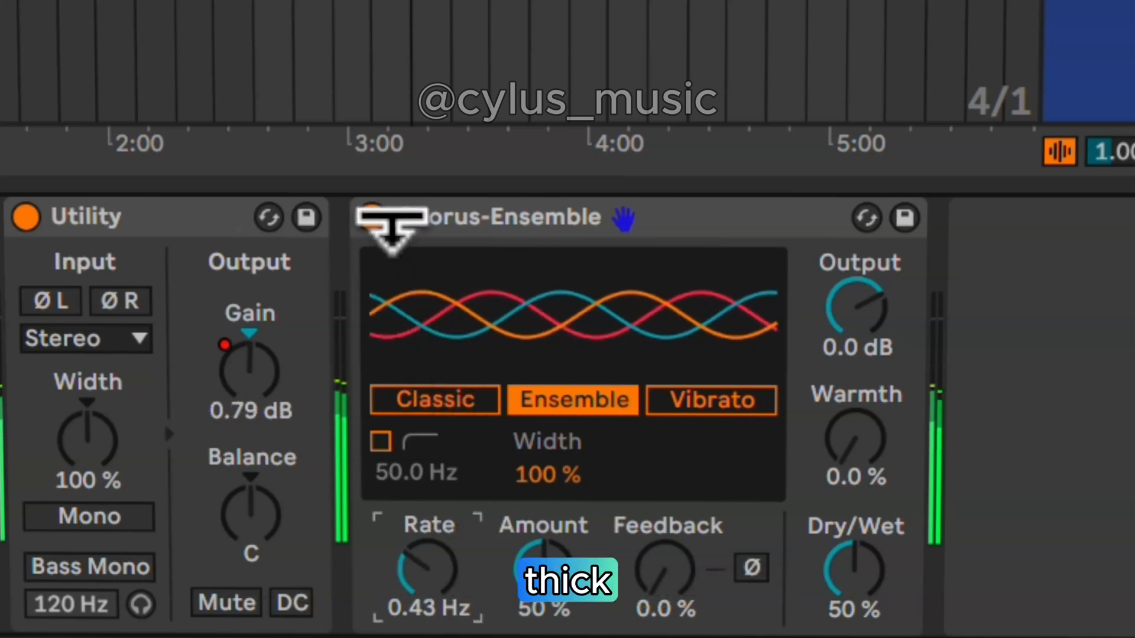
{"action": "left_click", "coordinate": [372, 220]}
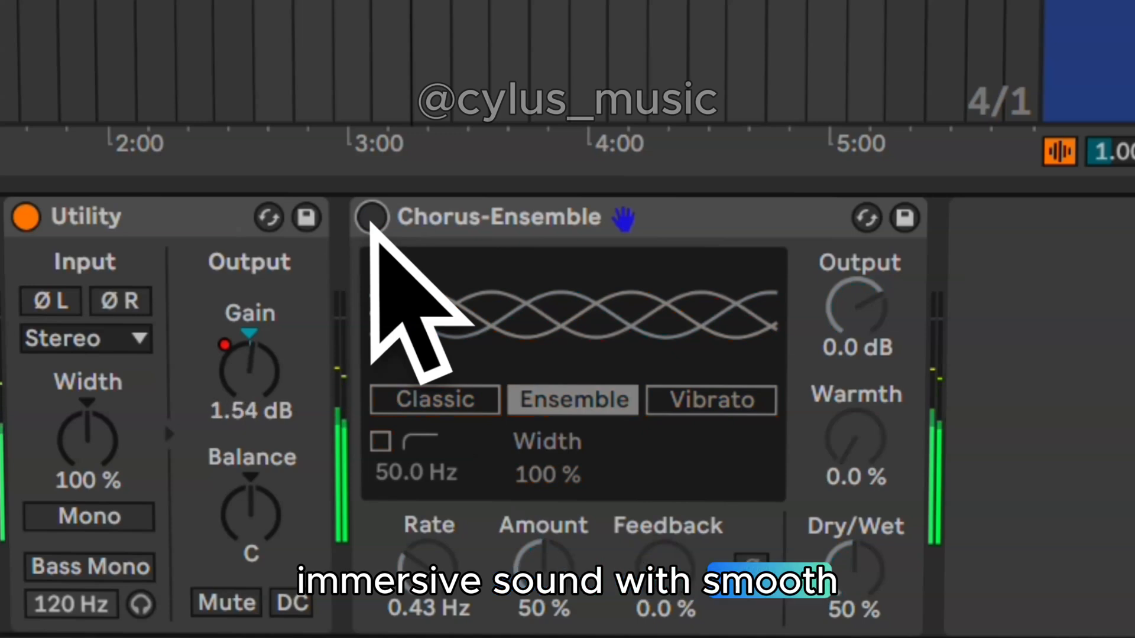
{"action": "left_click", "coordinate": [371, 220]}
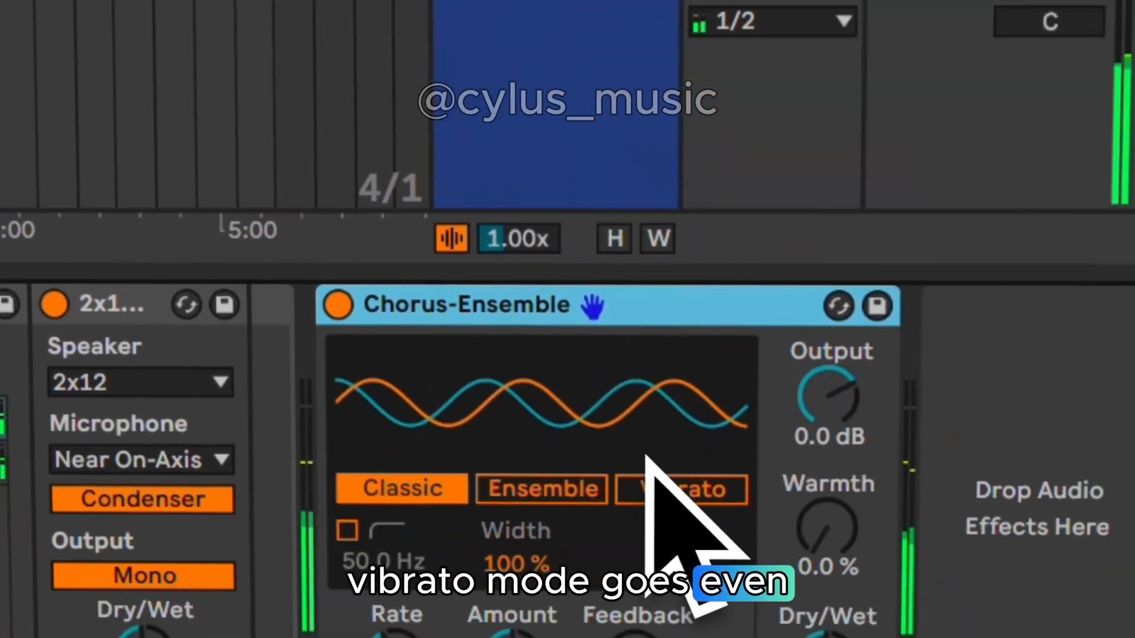
Step: Switch the guitar loop's Chorus-Ensemble to Vibrato mode with a rate of 0.23 Hz, amount of 49 % and shape of 100 %
{"action": "left_click", "coordinate": [621, 489]}
{"action": "left_click_drag", "start_coordinate": [325, 481], "coordinate": [329, 481]}
{"action": "left_click_drag", "start_coordinate": [425, 504], "coordinate": [447, 503]}
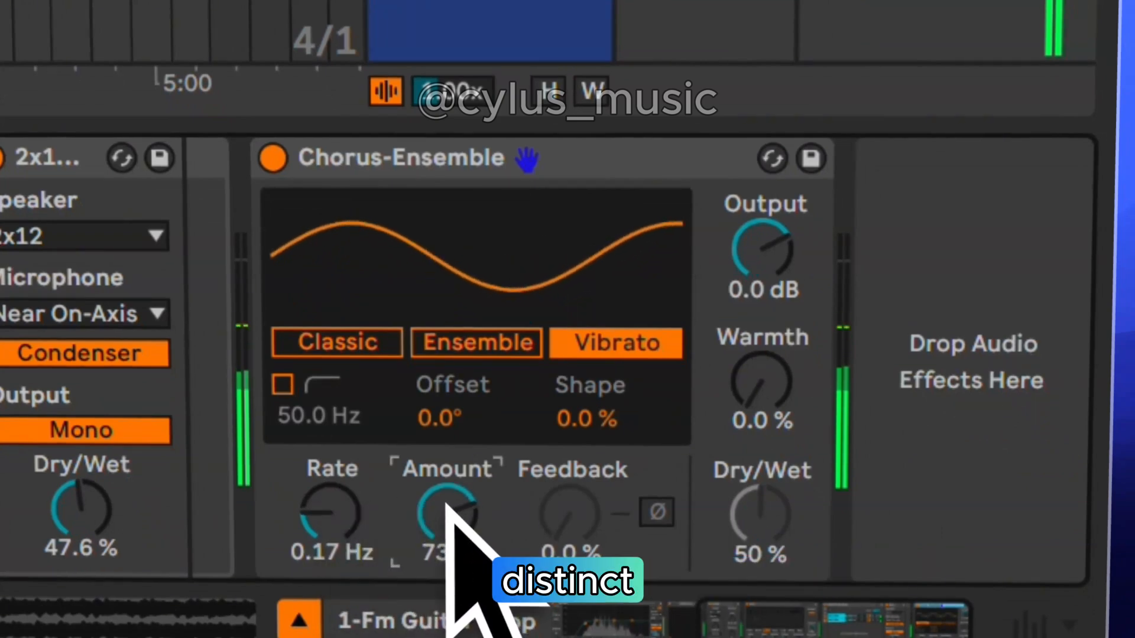
{"action": "left_click_drag", "start_coordinate": [346, 507], "coordinate": [344, 508]}
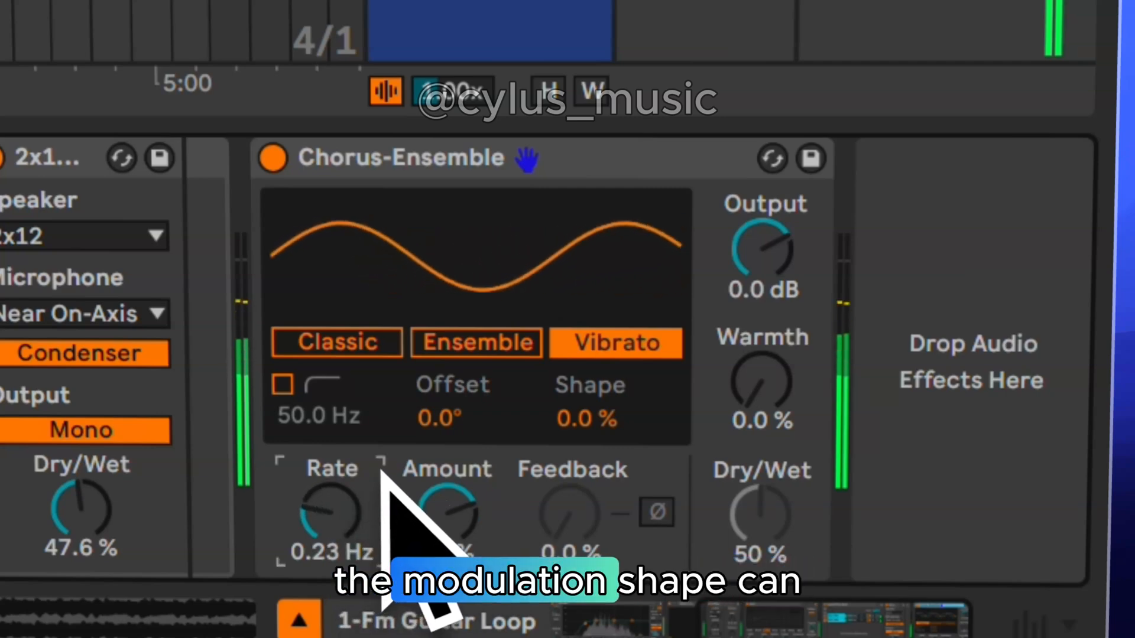
{"action": "left_click_drag", "start_coordinate": [440, 473], "coordinate": [475, 497]}
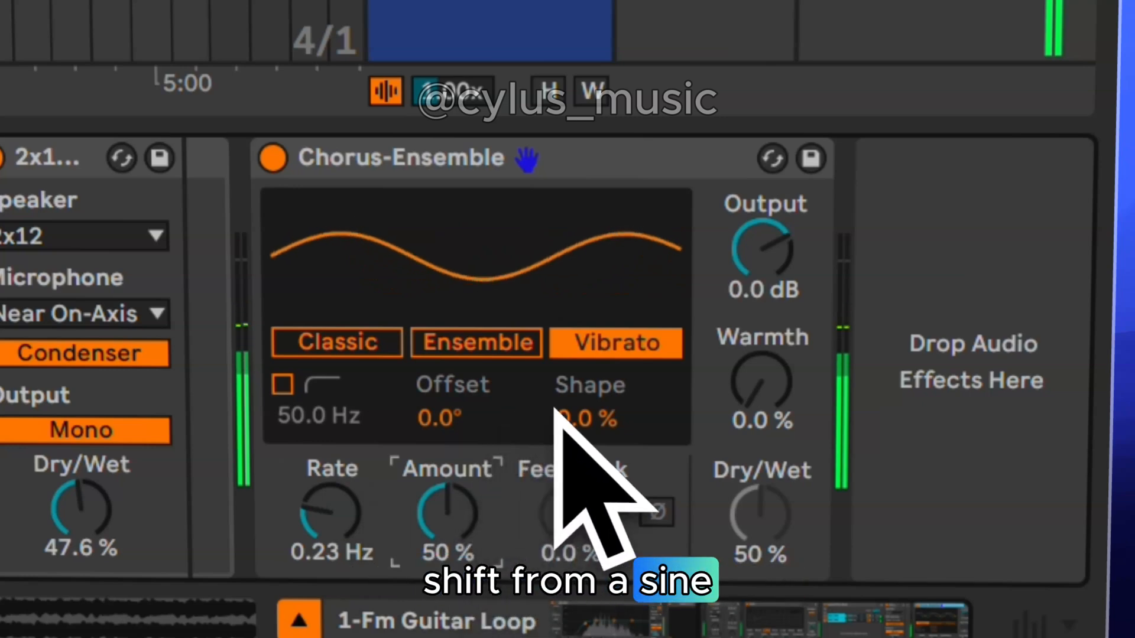
{"action": "left_click_drag", "start_coordinate": [558, 418], "coordinate": [561, 402]}
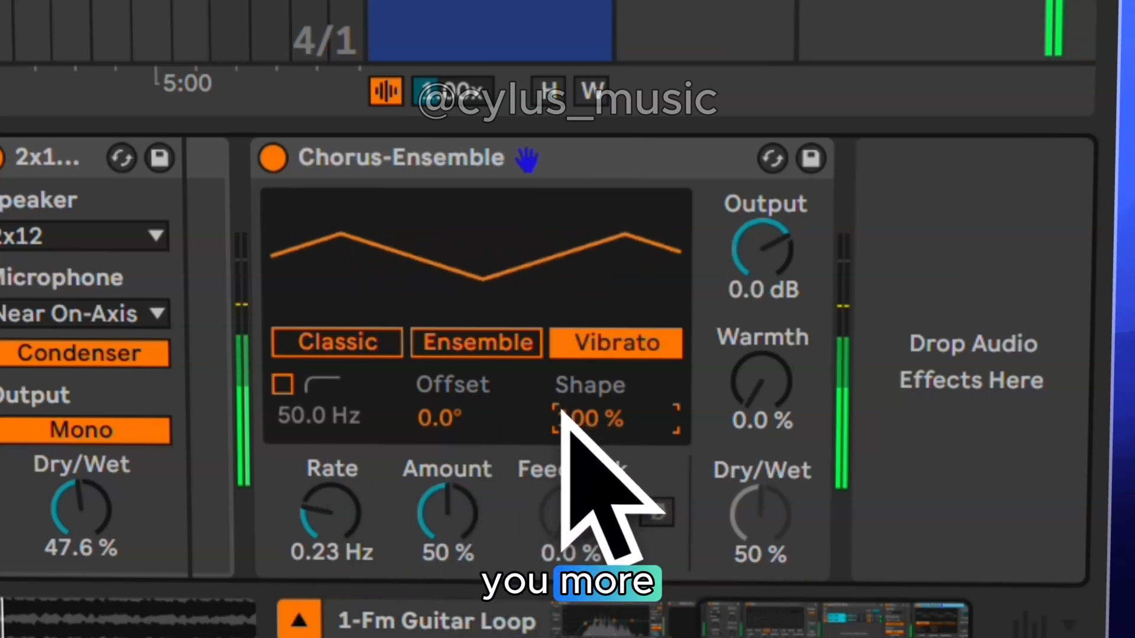
{"action": "mouse_move", "coordinate": [417, 494]}
{"action": "left_mouse_down"}
{"action": "mouse_move", "coordinate": [447, 482]}
{"action": "mouse_move", "coordinate": [423, 514]}
{"action": "left_mouse_up"}
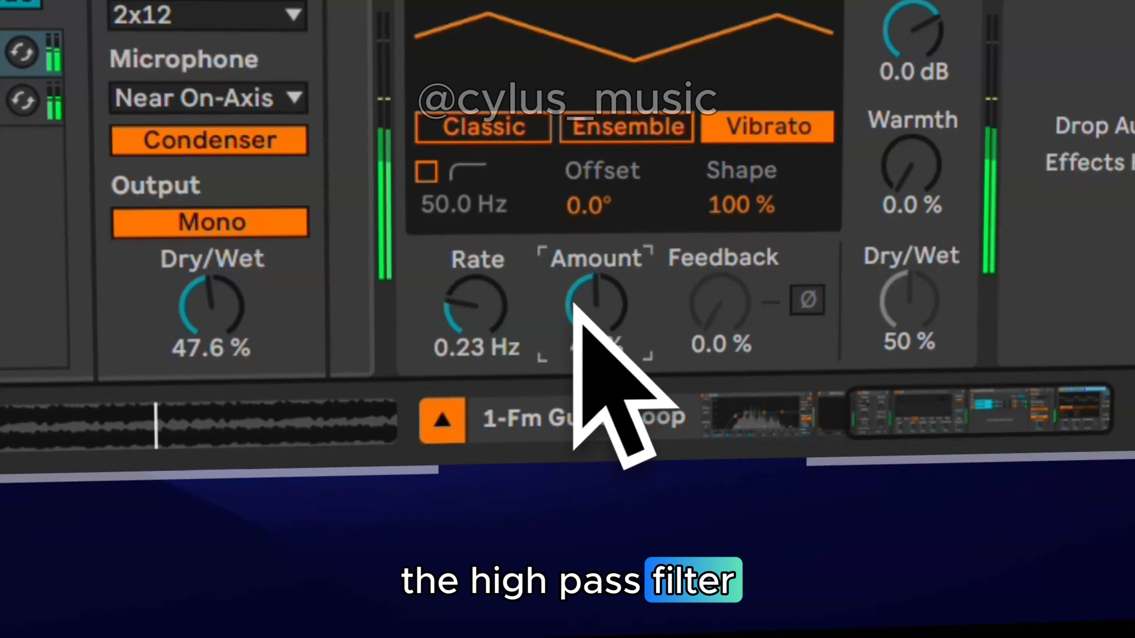
Step: Enable the high-pass filter in Chorus-Ensemble and set its frequency to 120 Hz
{"action": "left_click", "coordinate": [437, 173]}
{"action": "mouse_move", "coordinate": [442, 207]}
{"action": "left_mouse_down"}
{"action": "mouse_move", "coordinate": [441, 218]}
{"action": "mouse_move", "coordinate": [436, 204]}
{"action": "left_mouse_up"}
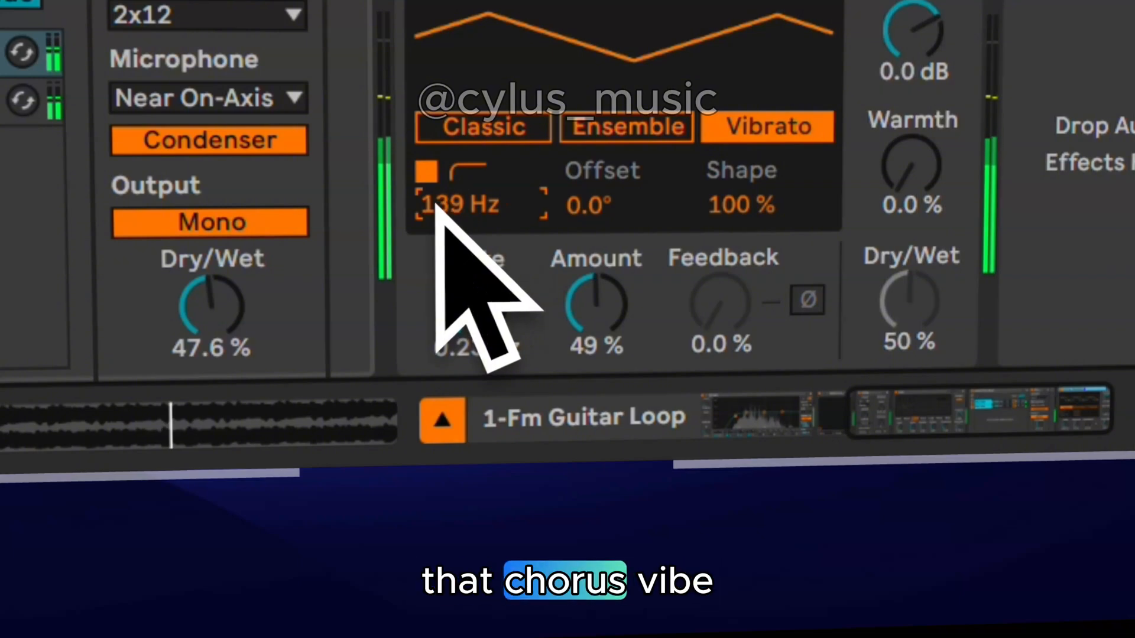
{"action": "type", "text": "1"}
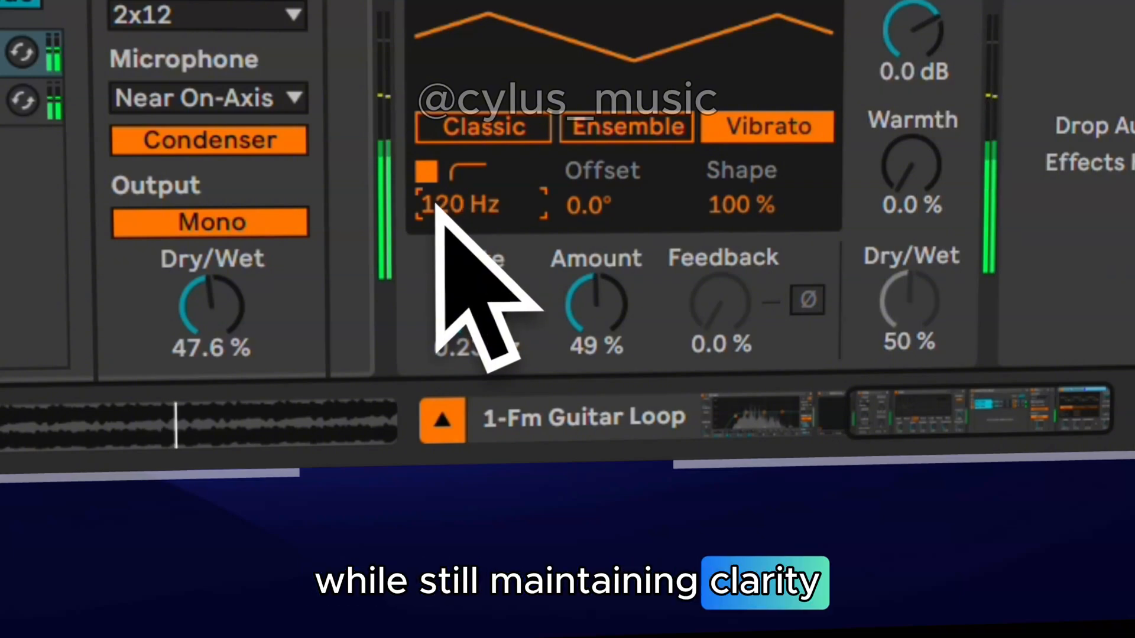
Step: Compare the Classic and Ensemble modes, leaving Chorus-Ensemble in Classic mode
{"action": "left_click", "coordinate": [480, 127]}
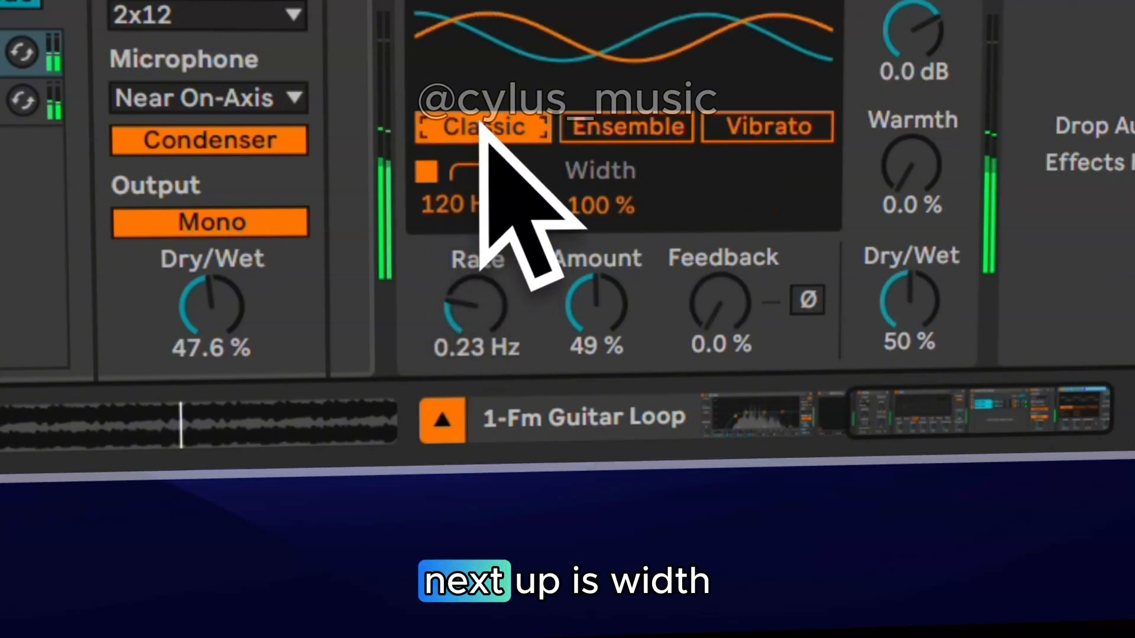
{"action": "left_click", "coordinate": [587, 191]}
{"action": "left_click", "coordinate": [628, 127]}
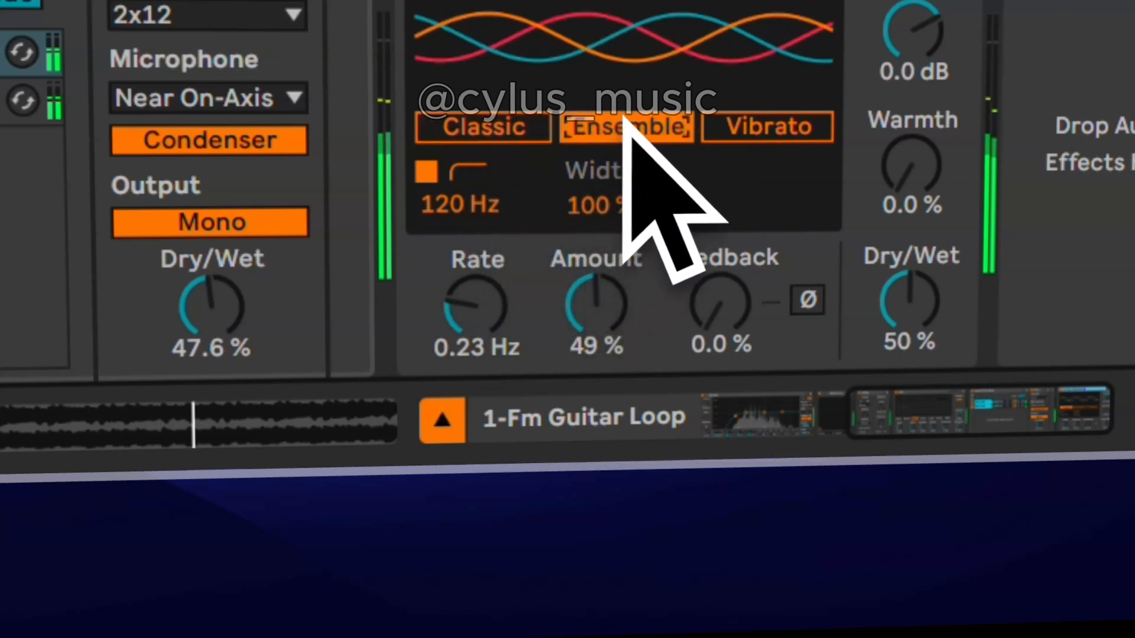
{"action": "left_click", "coordinate": [436, 121]}
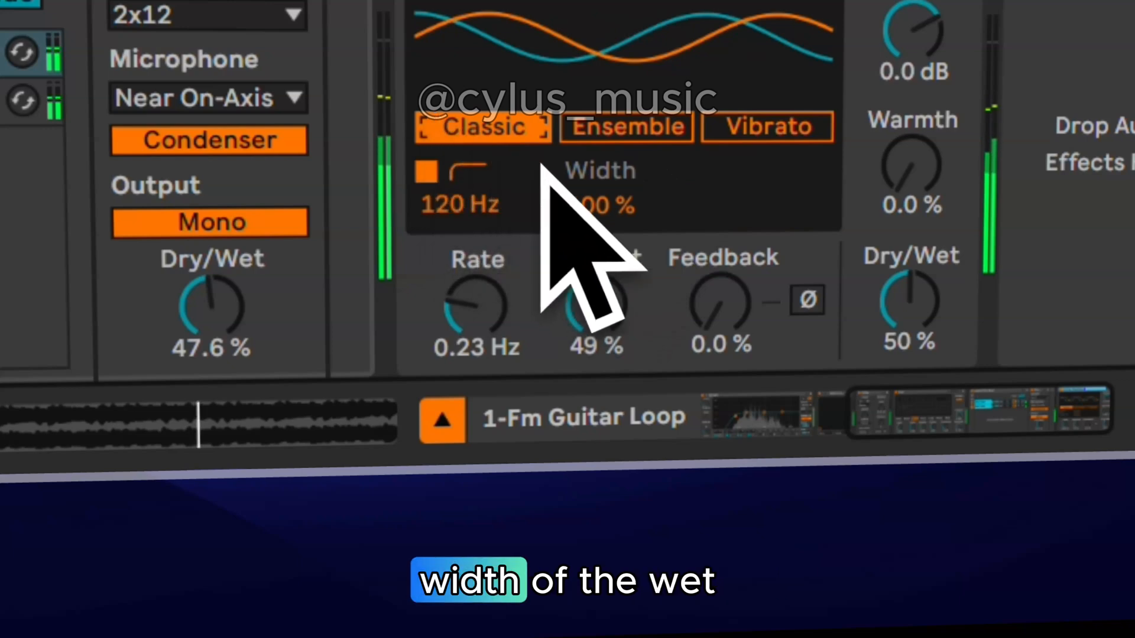
Step: Try stereo widths of 0 % and 100 % for the chorus, finishing at 200 %
{"action": "left_click_drag", "start_coordinate": [582, 192], "coordinate": [580, 184]}
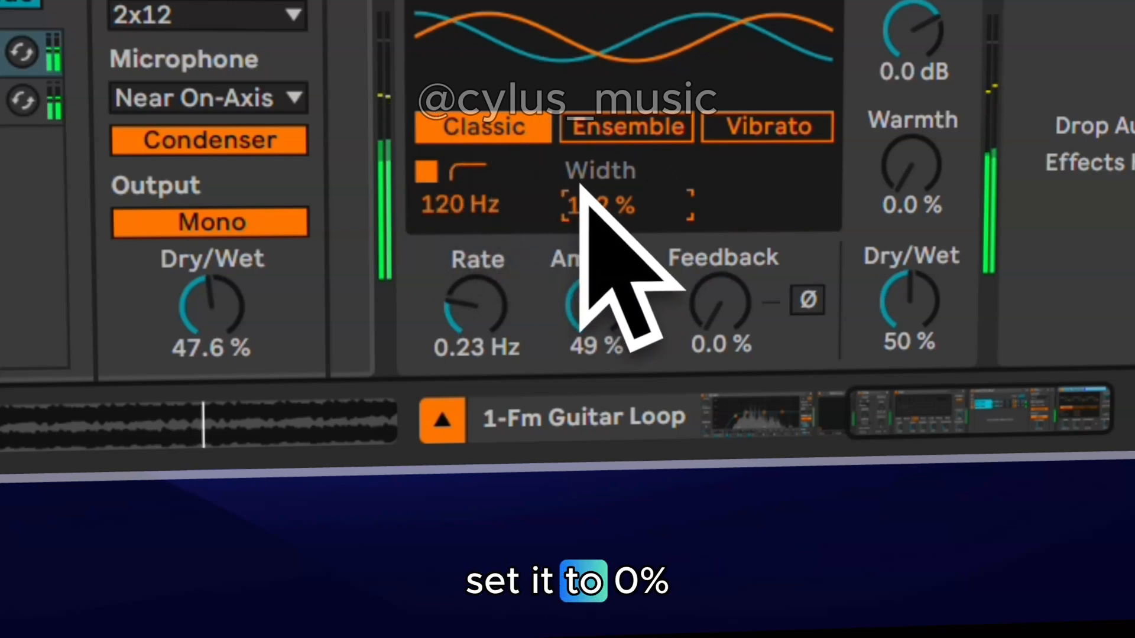
{"action": "left_click_drag", "start_coordinate": [580, 187], "coordinate": [581, 198]}
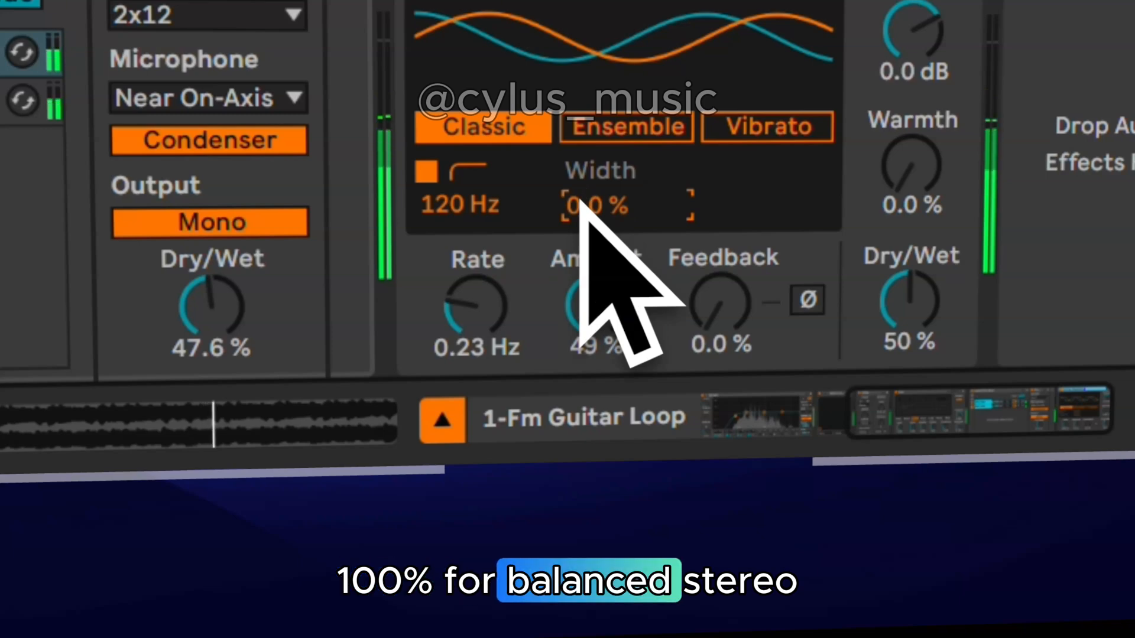
{"action": "type", "text": "100"}
{"action": "key", "text": "Return"}
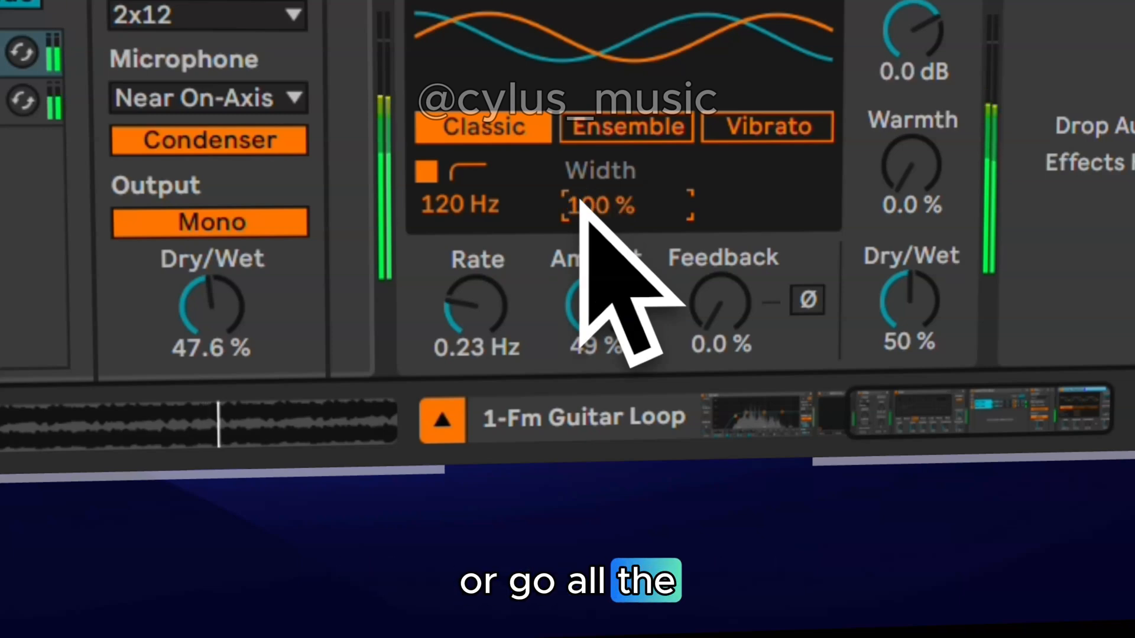
{"action": "left_click_drag", "start_coordinate": [580, 198], "coordinate": [583, 197]}
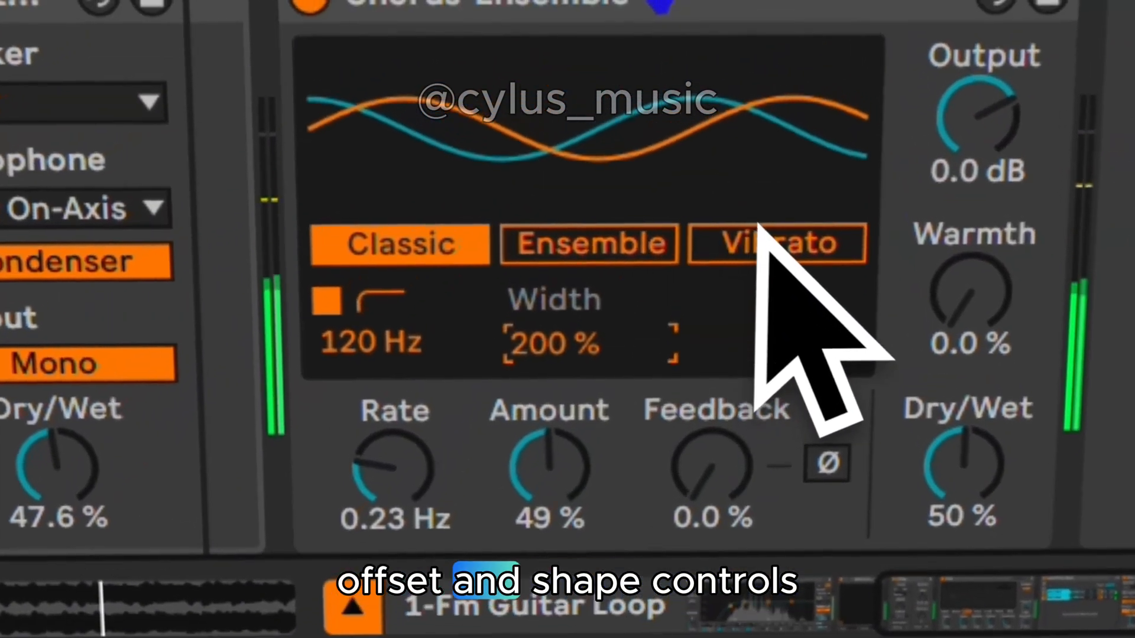
Step: Switch to Vibrato mode and set the offset to 180° and the shape to 70 %
{"action": "left_click", "coordinate": [757, 121]}
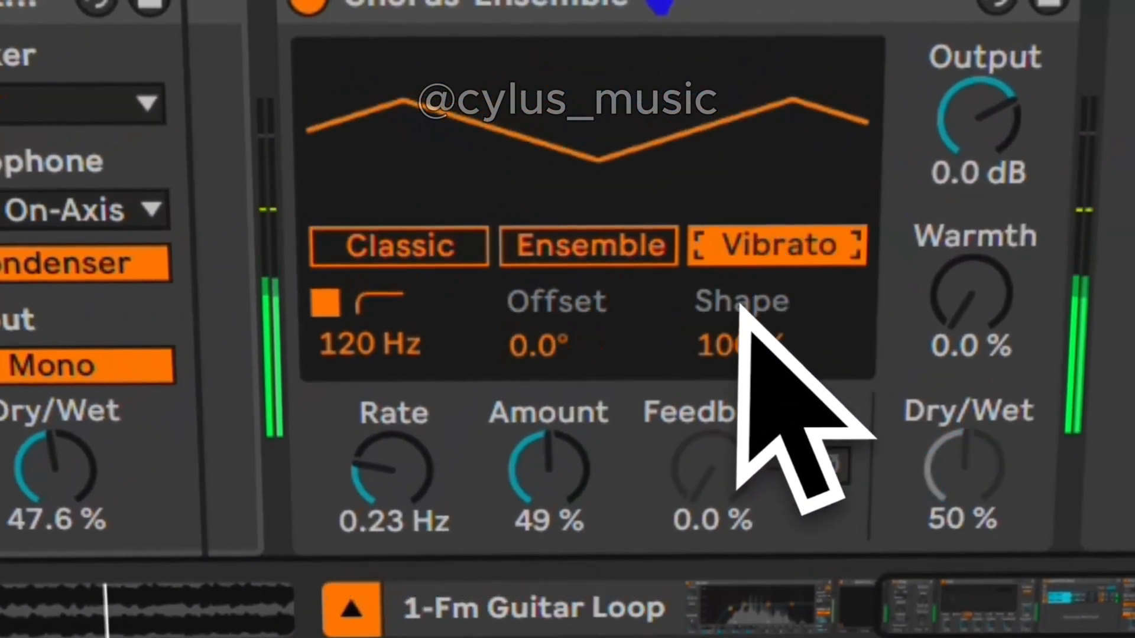
{"action": "left_click_drag", "start_coordinate": [595, 330], "coordinate": [577, 326]}
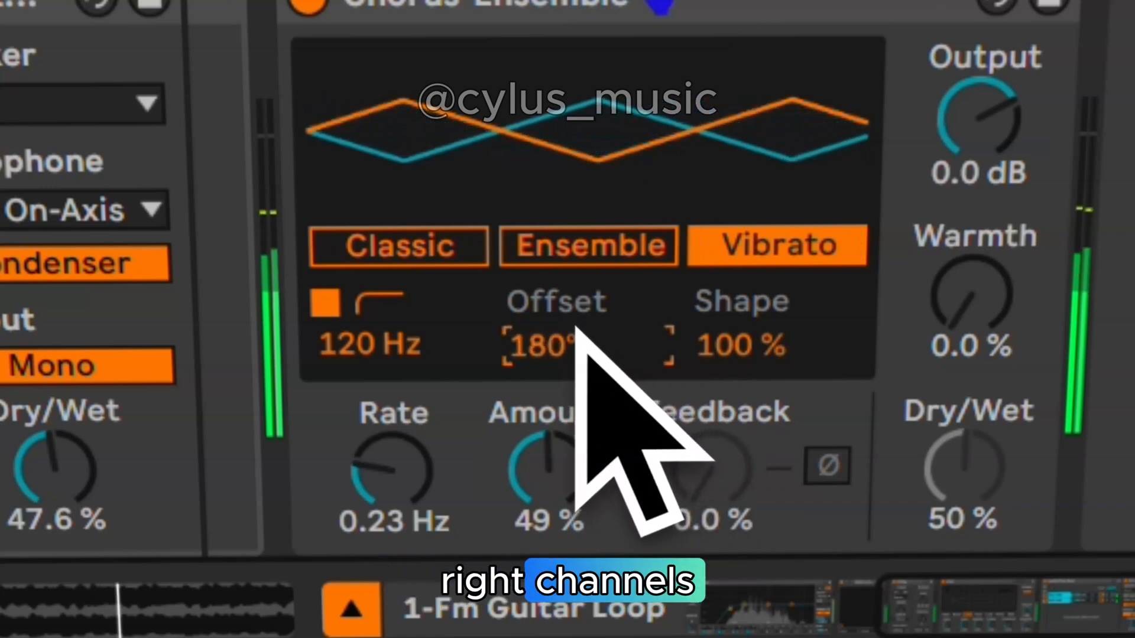
{"action": "left_click_drag", "start_coordinate": [743, 322], "coordinate": [748, 313]}
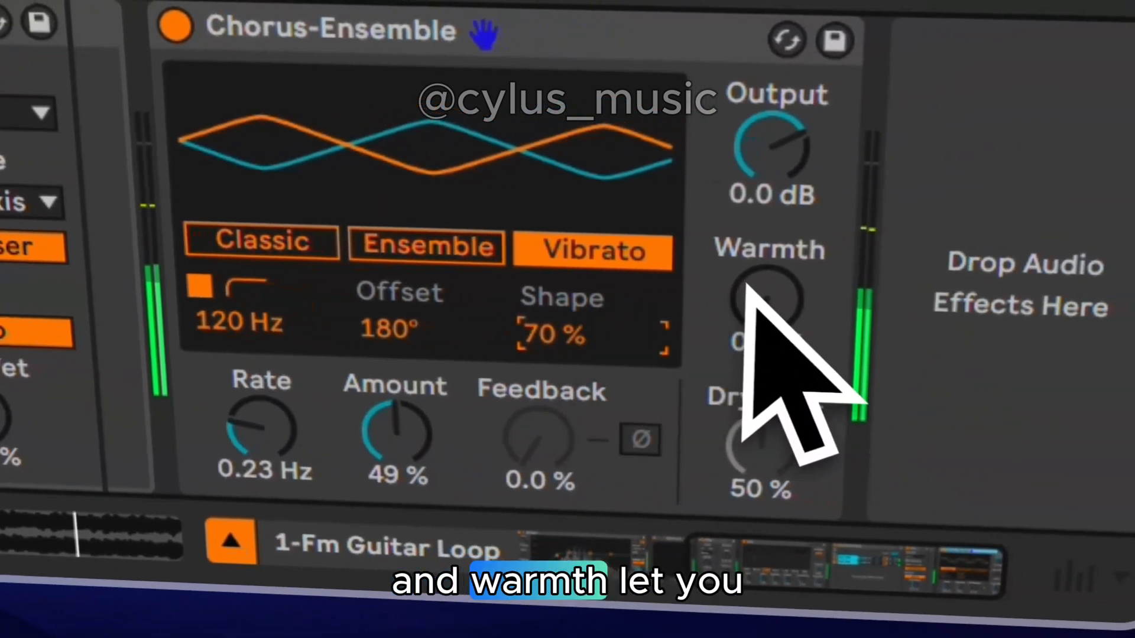
Step: Set the modulation rate to 2.87 Hz, the amount to 14 % and the warmth to 0.3 %
{"action": "left_click_drag", "start_coordinate": [245, 406], "coordinate": [241, 410]}
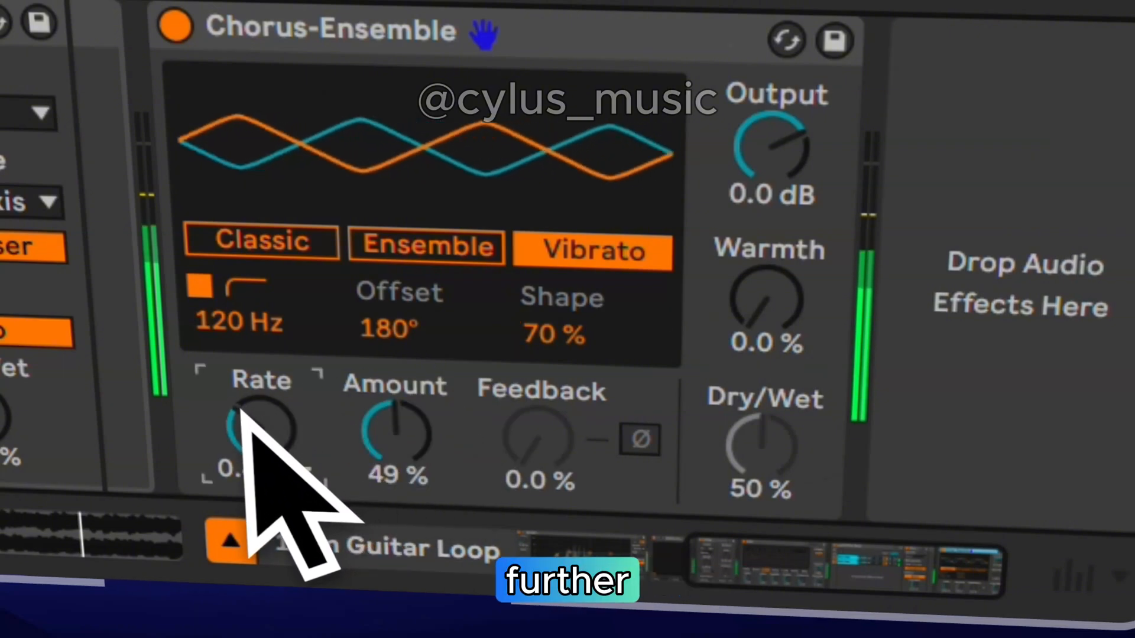
{"action": "left_click_drag", "start_coordinate": [404, 429], "coordinate": [402, 416]}
{"action": "left_click", "coordinate": [733, 284]}
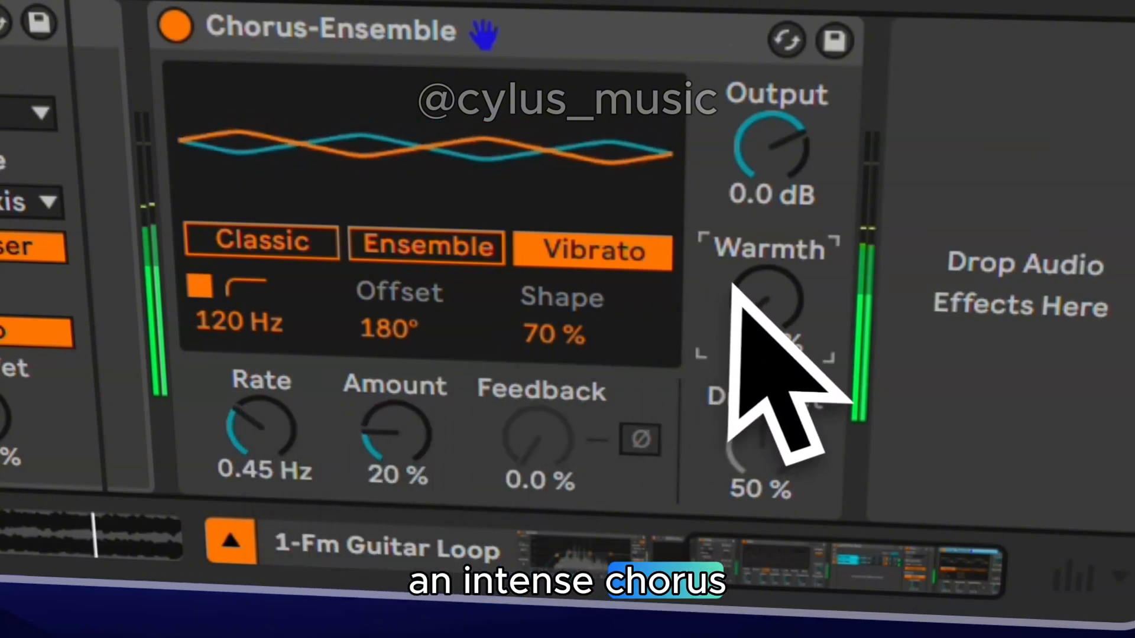
{"action": "left_click_drag", "start_coordinate": [299, 451], "coordinate": [273, 423]}
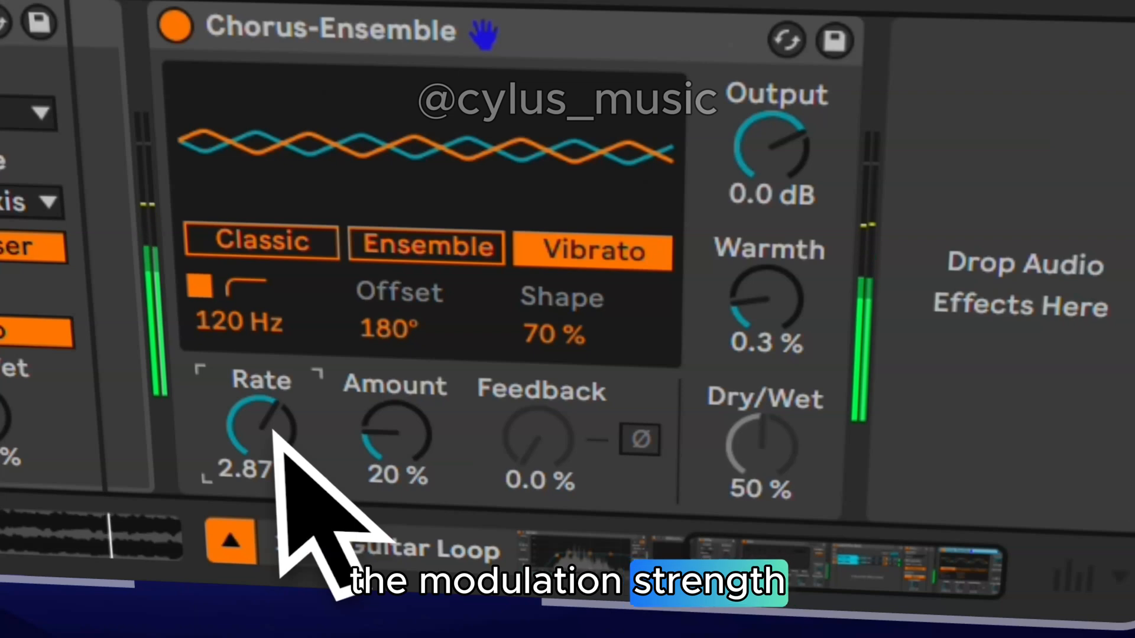
{"action": "left_click_drag", "start_coordinate": [375, 431], "coordinate": [367, 414]}
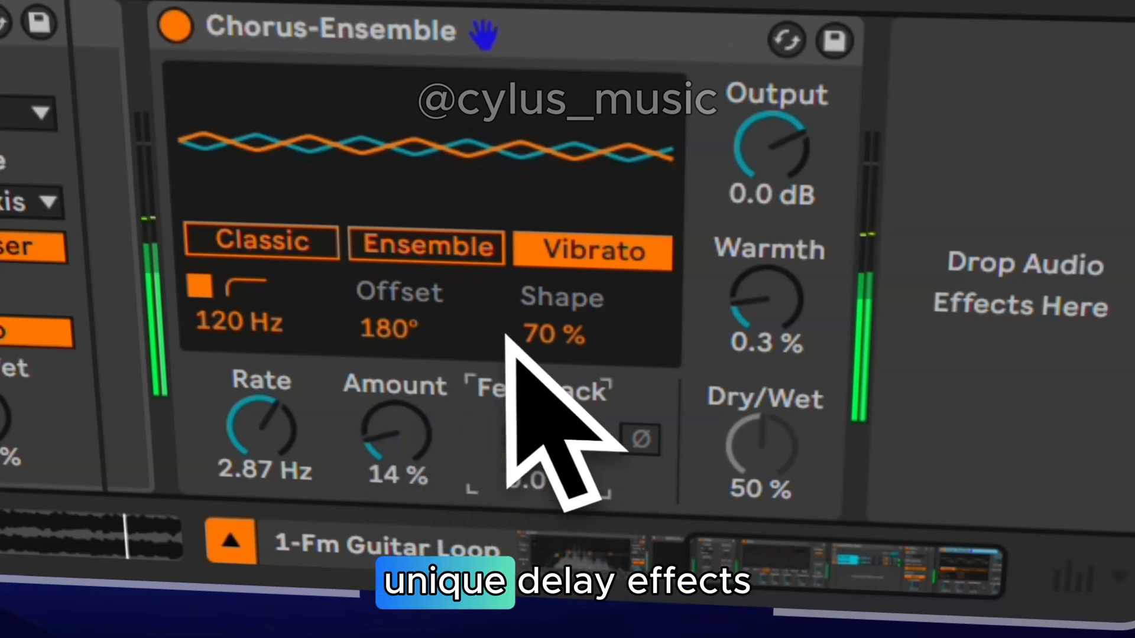
Step: Change the chorus to Classic mode with feedback at 24 % and warmth at 2.6 %
{"action": "left_click", "coordinate": [446, 256]}
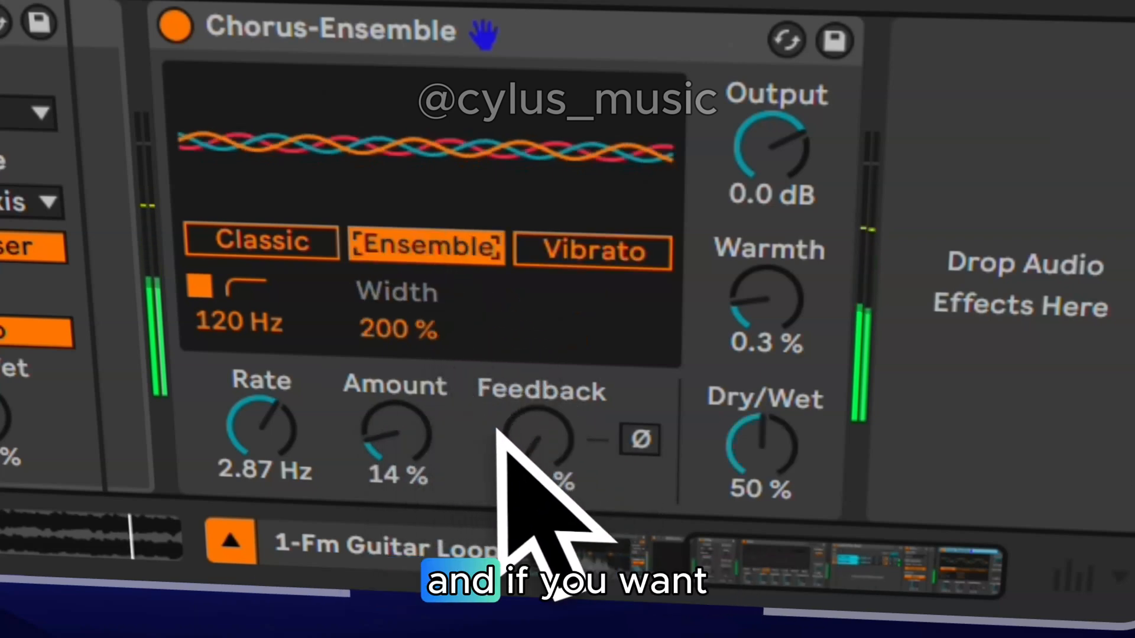
{"action": "left_click", "coordinate": [311, 244]}
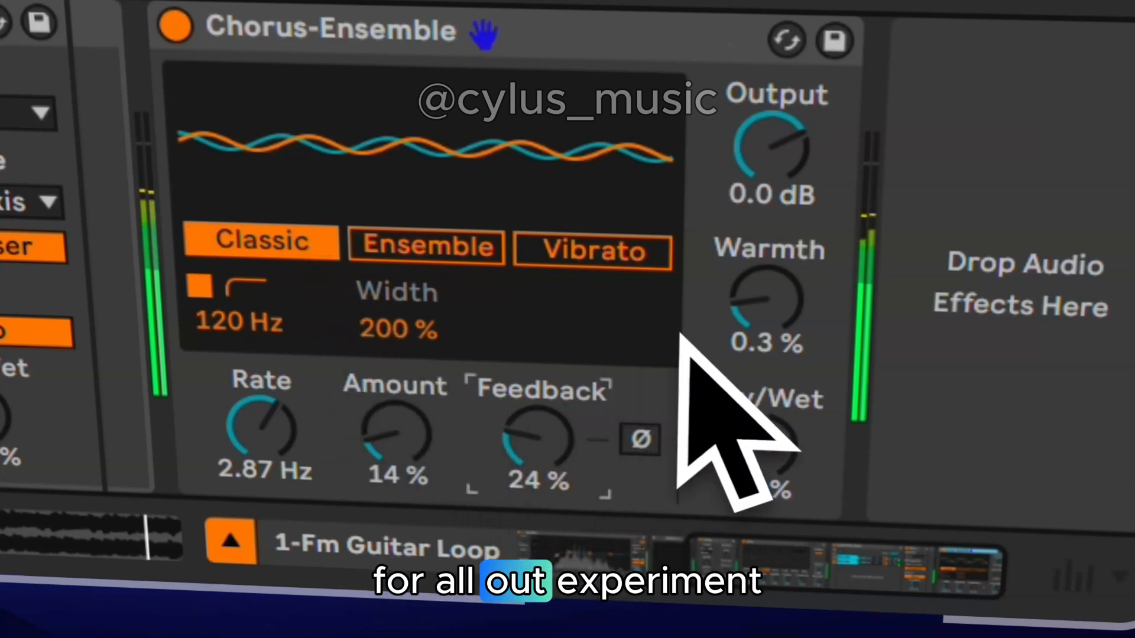
{"action": "left_click_drag", "start_coordinate": [780, 316], "coordinate": [790, 311]}
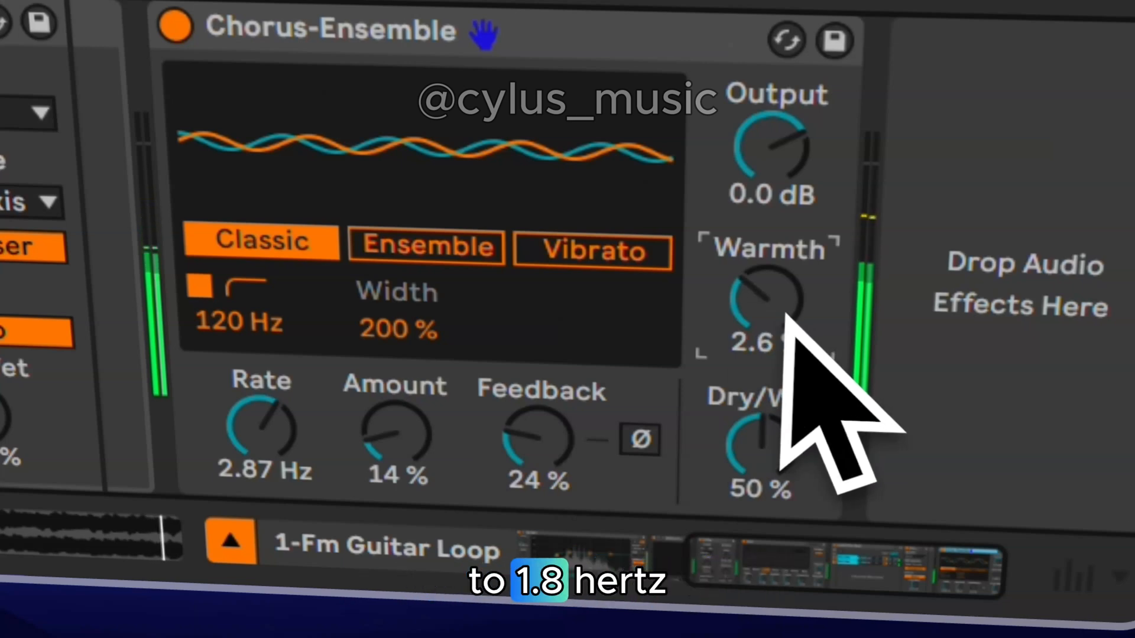
Step: Change the chorus to Ensemble mode and set the rate to 1.8 Hz and the amount to 100 %
{"action": "left_click", "coordinate": [484, 248]}
{"action": "left_click", "coordinate": [228, 468]}
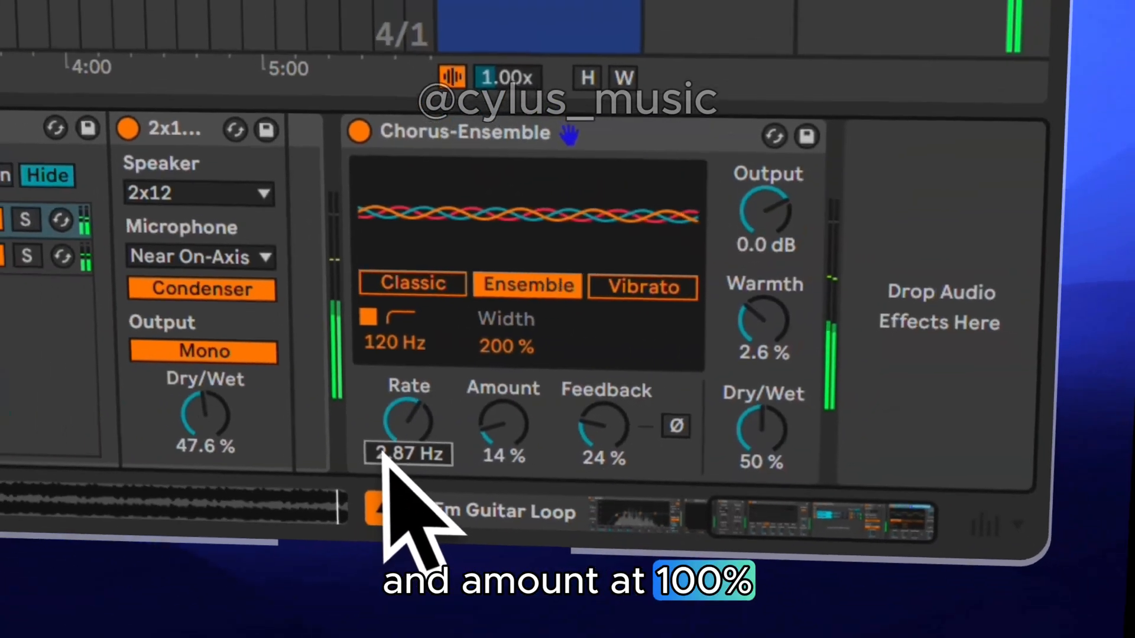
{"action": "type", "text": "1.8"}
{"action": "key", "text": "Return"}
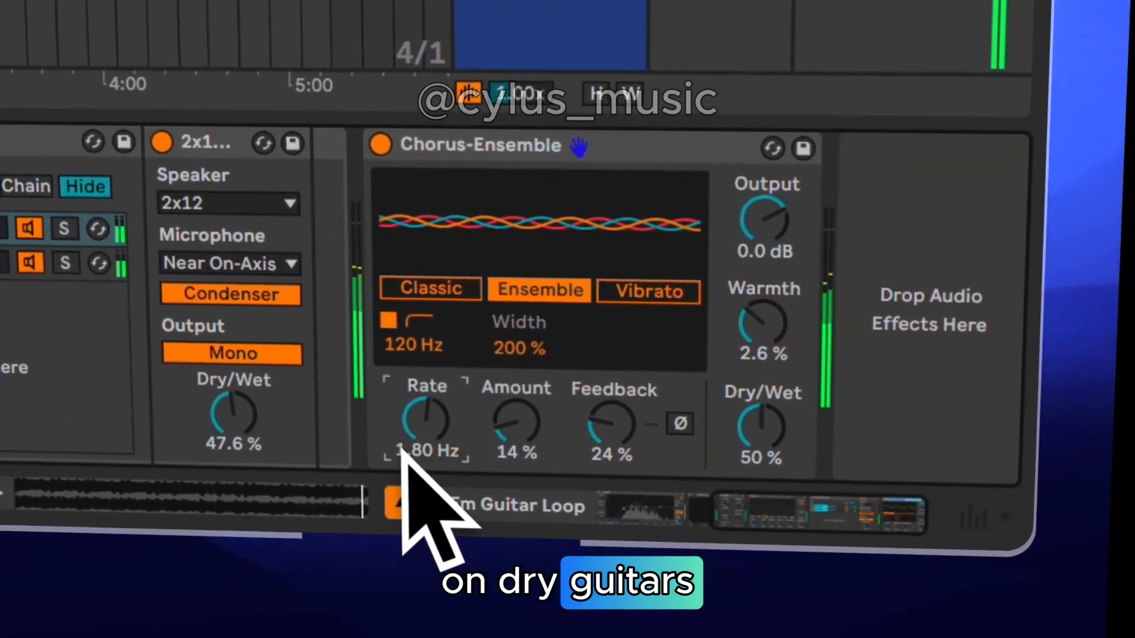
{"action": "left_click_drag", "start_coordinate": [507, 434], "coordinate": [511, 427]}
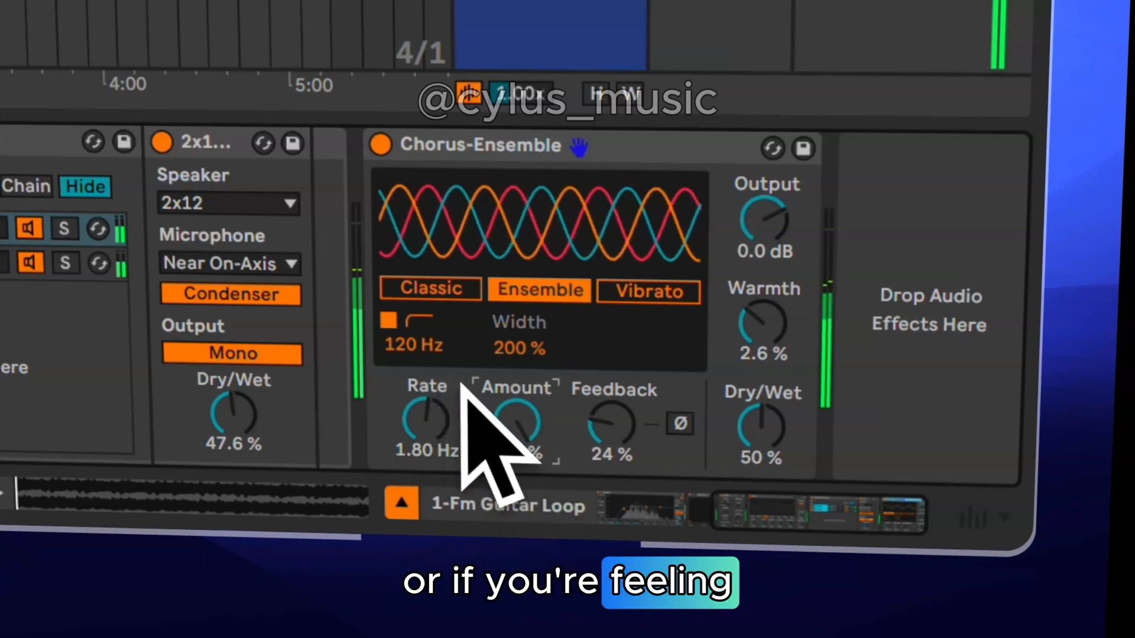
{"action": "left_click", "coordinate": [597, 421]}
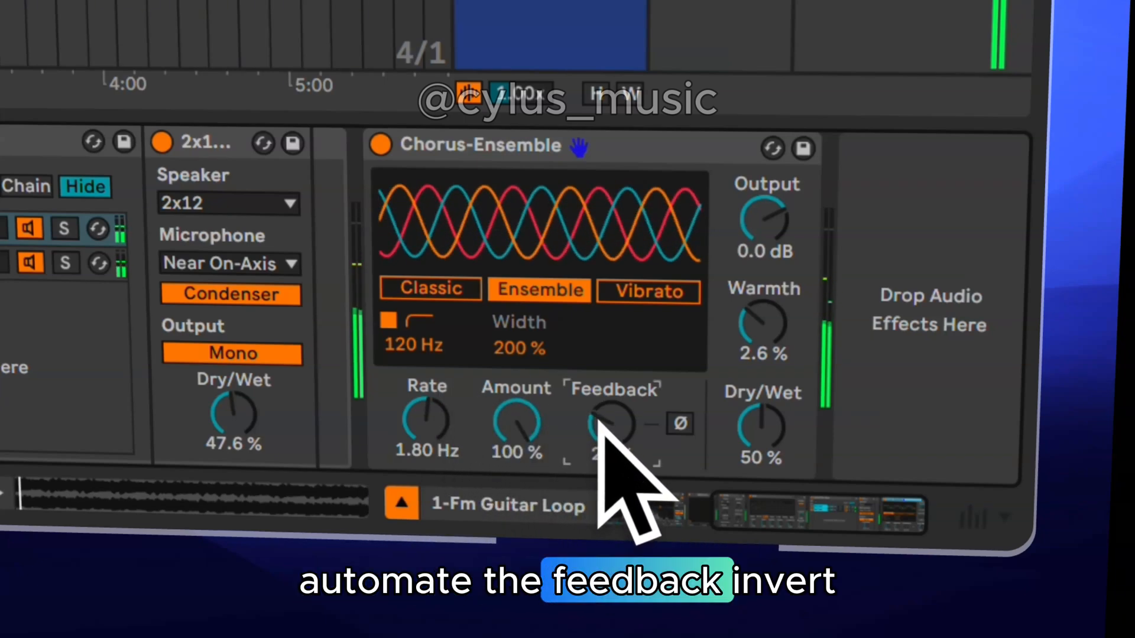
Step: Set the Ensemble chorus width to 128 %, the feedback to 94 % and the dry/wet to 27 %
{"action": "left_click_drag", "start_coordinate": [507, 350], "coordinate": [505, 345]}
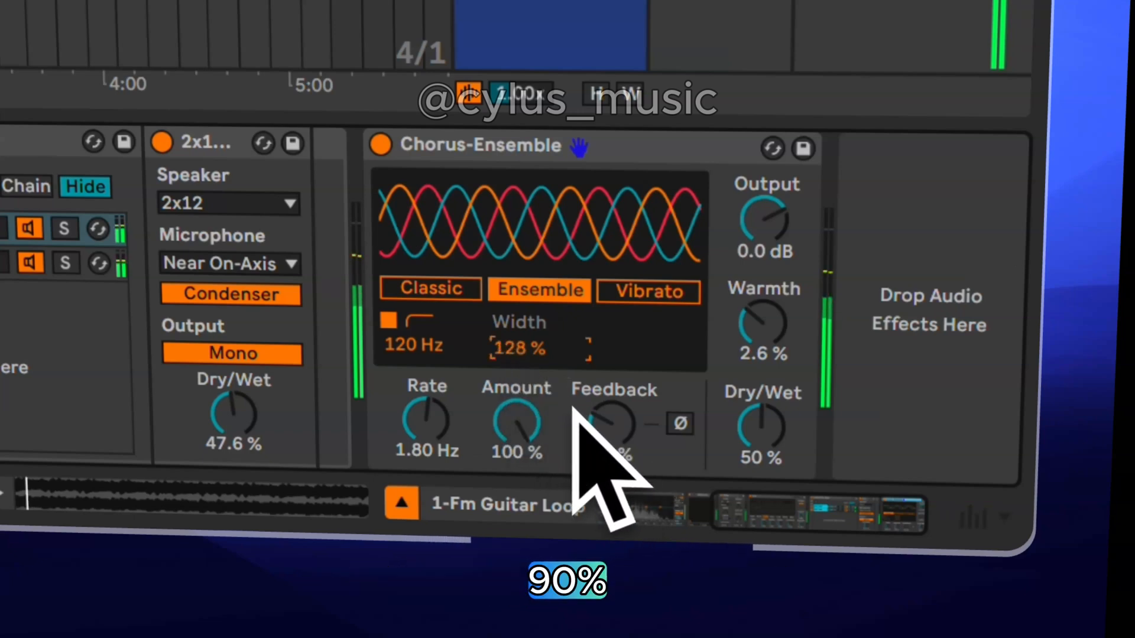
{"action": "left_click_drag", "start_coordinate": [606, 430], "coordinate": [606, 420]}
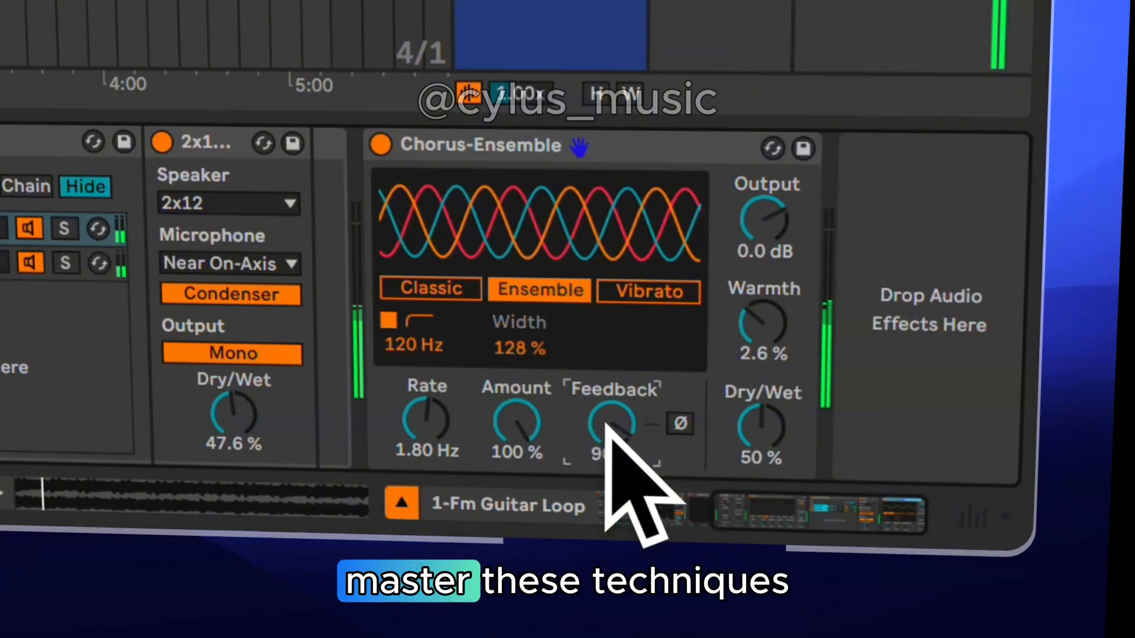
{"action": "left_click_drag", "start_coordinate": [606, 420], "coordinate": [606, 419]}
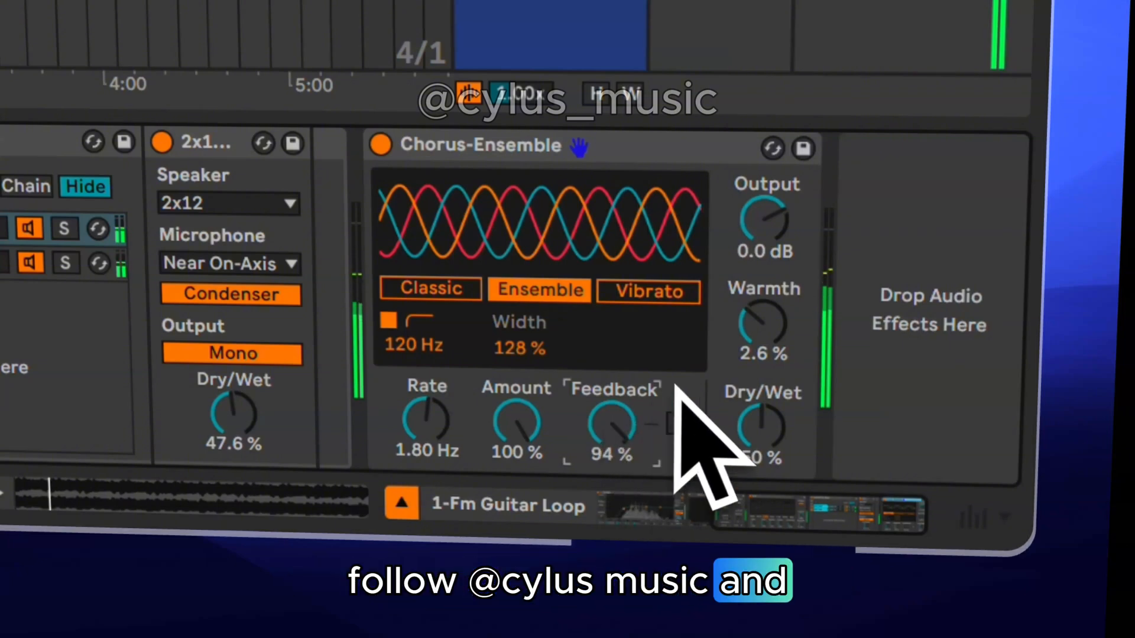
{"action": "left_click_drag", "start_coordinate": [752, 405], "coordinate": [751, 410]}
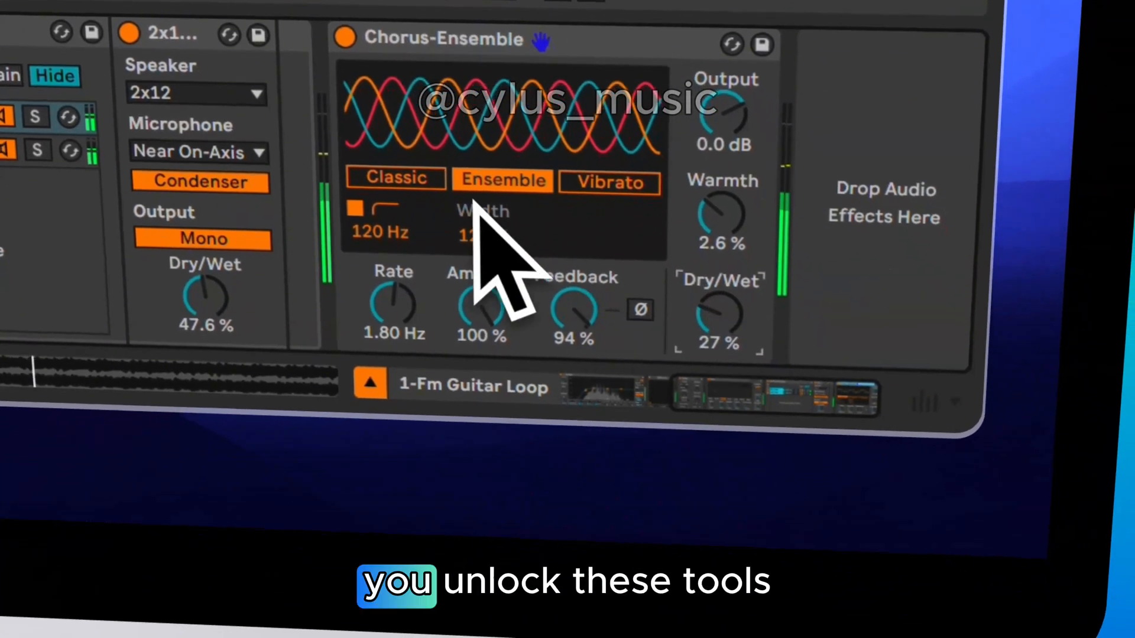
Step: Change the chorus to Classic mode with rate at 0.35 Hz, amount at 67 %, feedback at 0 % and dry/wet at 90 %
{"action": "left_click", "coordinate": [431, 289]}
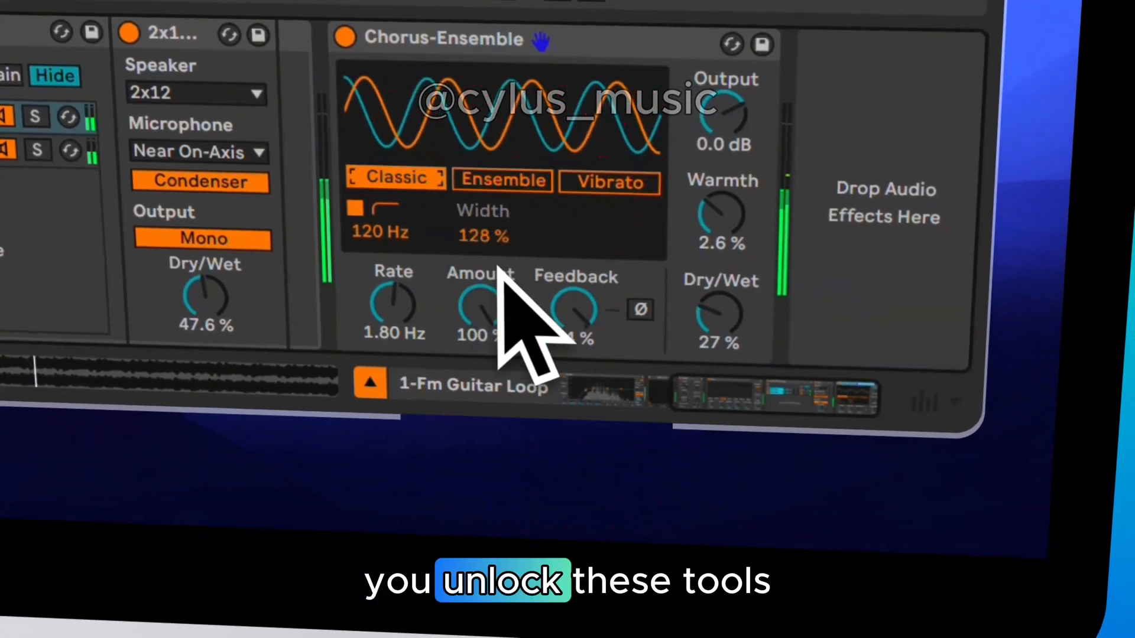
{"action": "left_click_drag", "start_coordinate": [400, 314], "coordinate": [394, 298]}
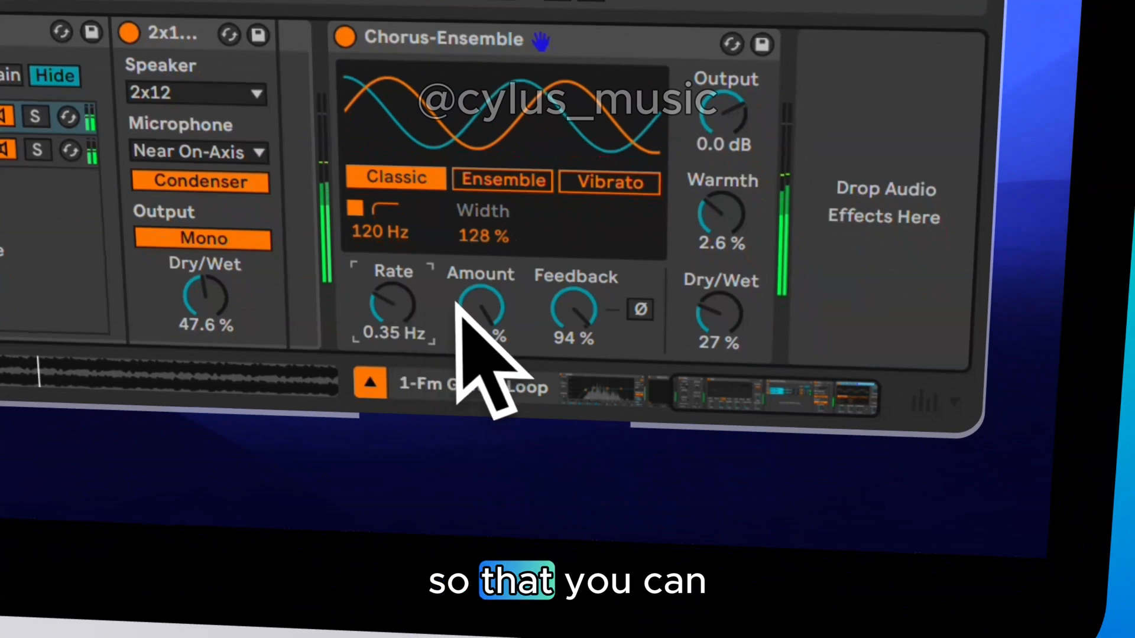
{"action": "left_click", "coordinate": [486, 306]}
{"action": "left_click_drag", "start_coordinate": [484, 305], "coordinate": [485, 309]}
{"action": "left_click", "coordinate": [595, 304]}
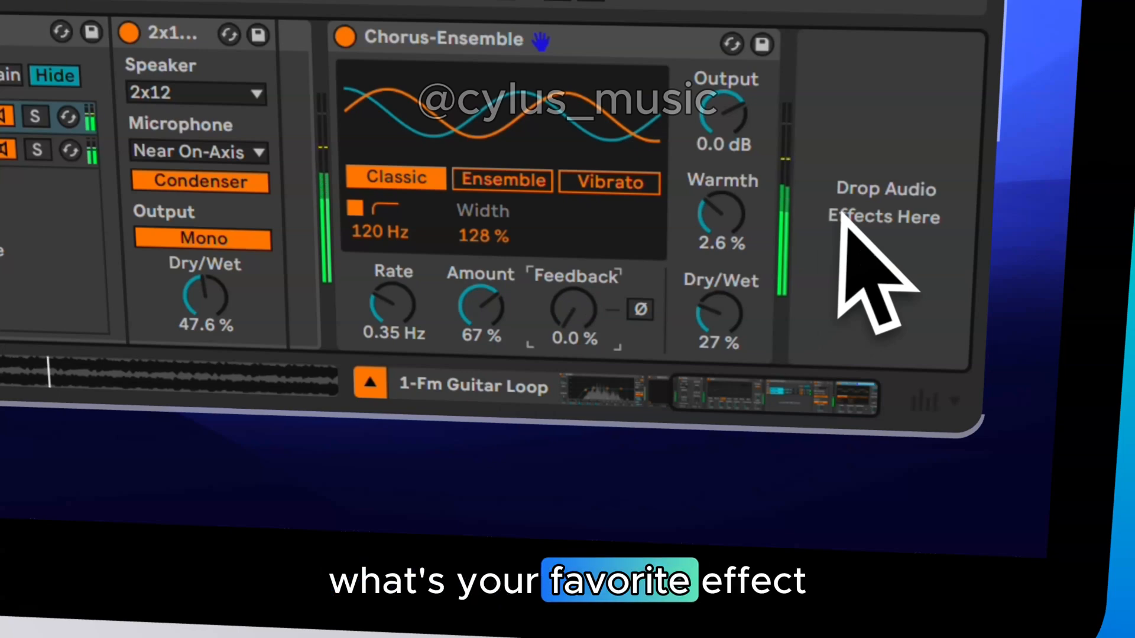
{"action": "left_click", "coordinate": [746, 343]}
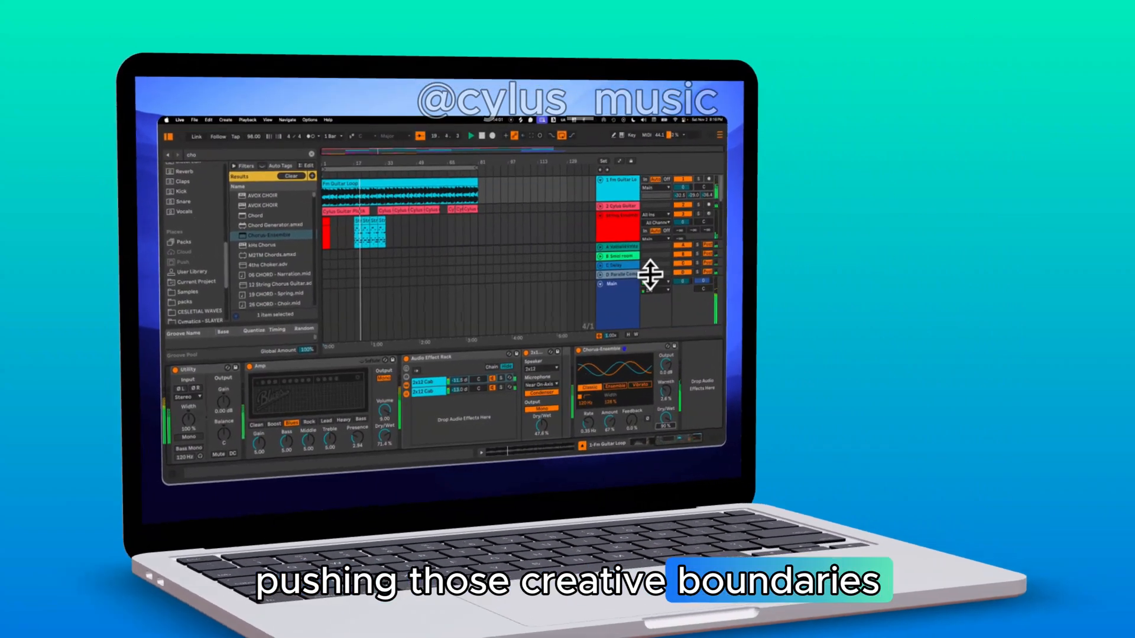
Step: Collapse the tall red track in the arrangement and look over the tracks below it
{"action": "left_click", "coordinate": [618, 214]}
{"action": "scroll", "coordinate": [529, 218], "scroll_direction": "down", "scroll_amount": 3}
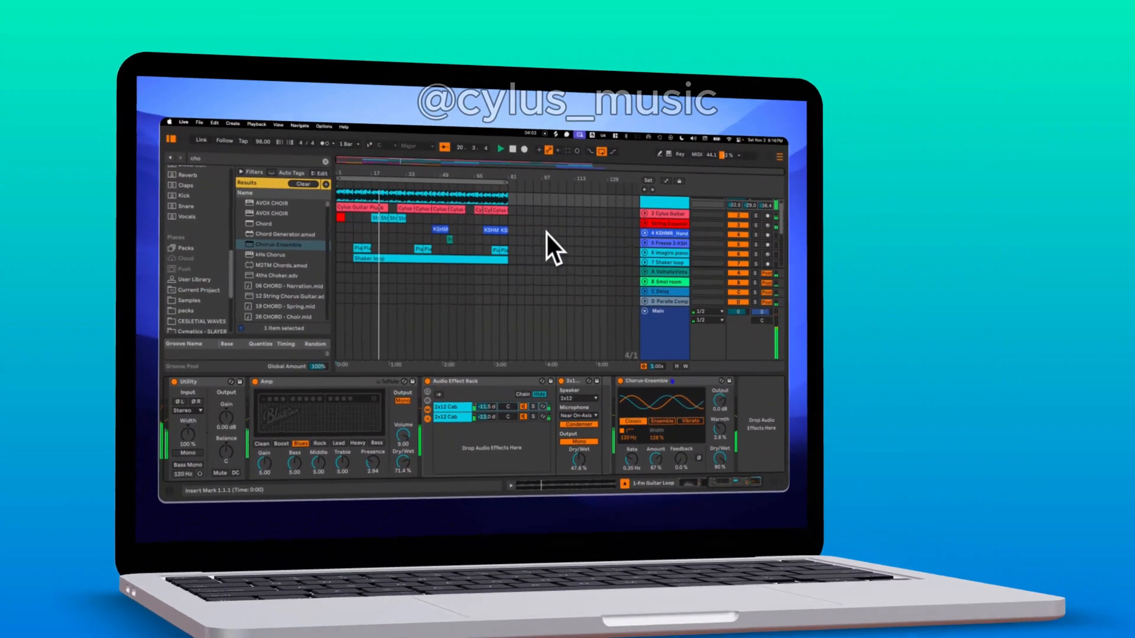
{"action": "scroll", "coordinate": [502, 257], "scroll_direction": "down", "scroll_amount": 5}
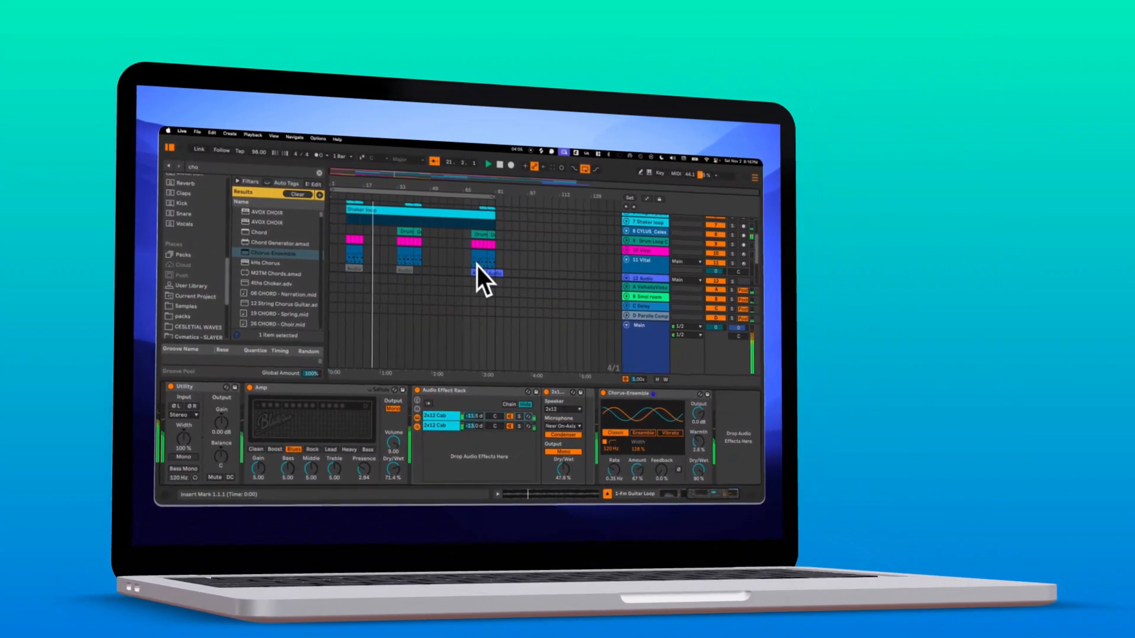